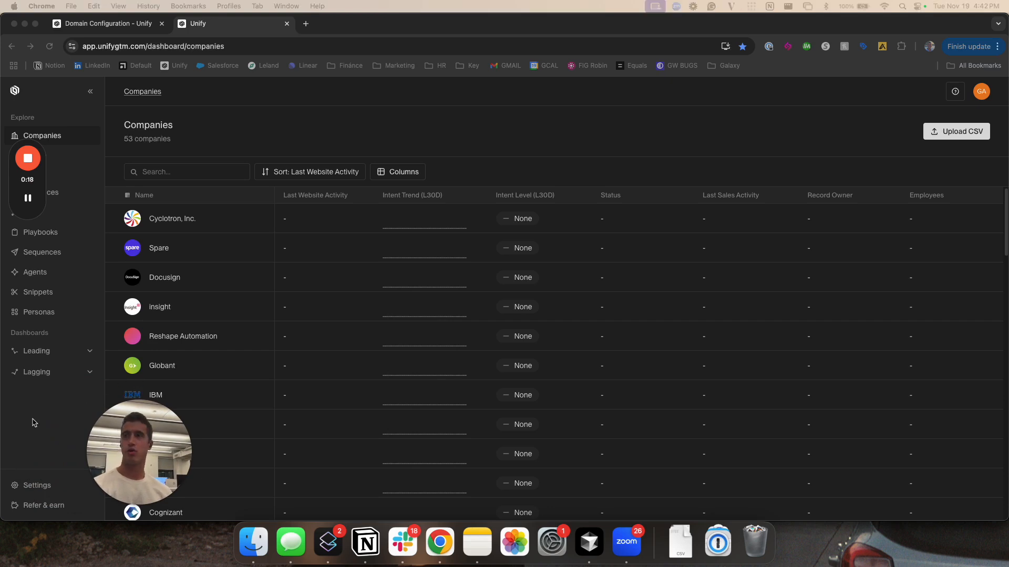
Open the workspace settings and look through the account, organization, tracking, deliverability and integration sections
click(69, 415)
click(51, 484)
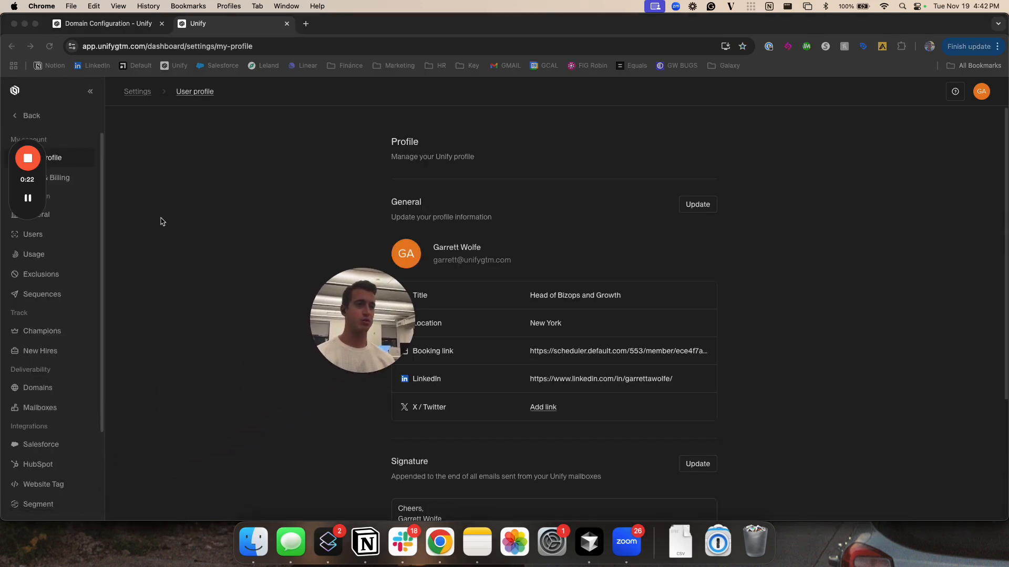
drag(37, 181, 253, 124)
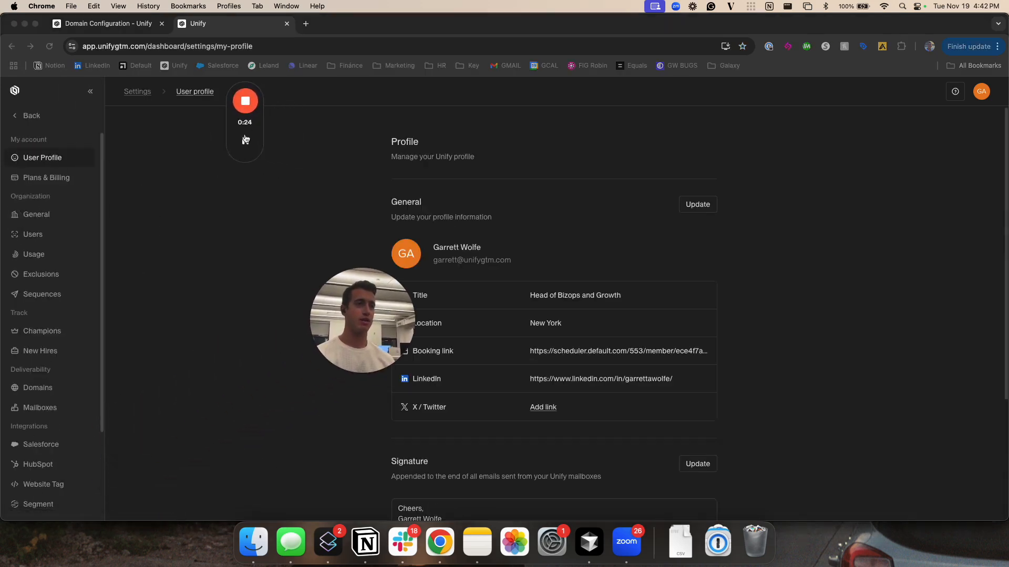
drag(347, 293, 225, 411)
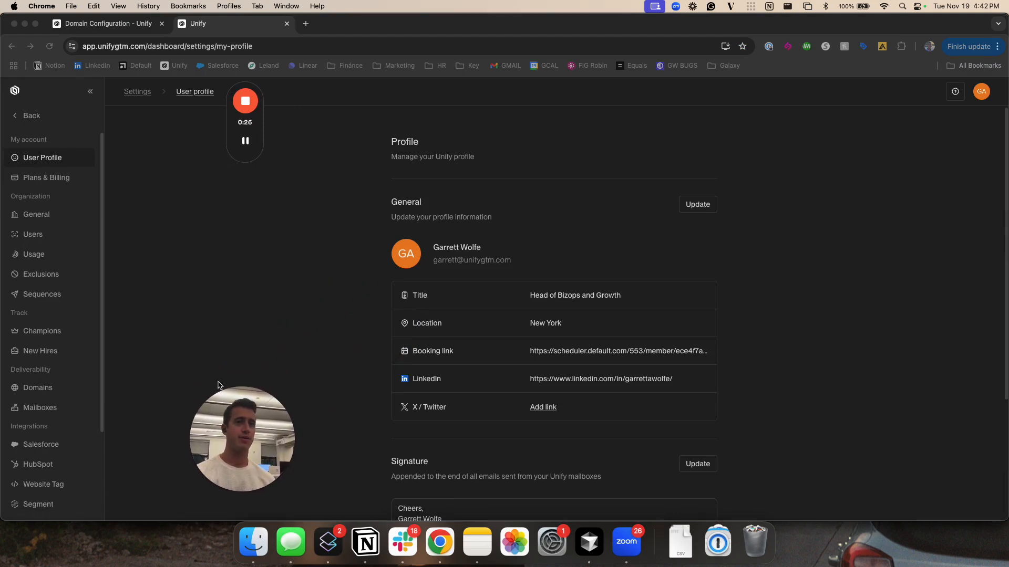
scroll(69, 200, down, 3)
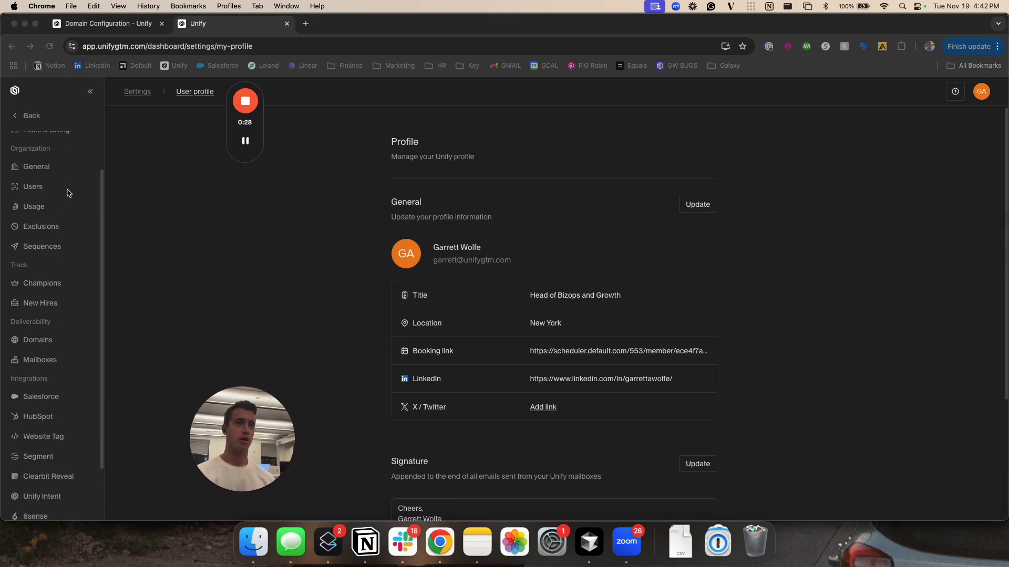
scroll(52, 234, up, 3)
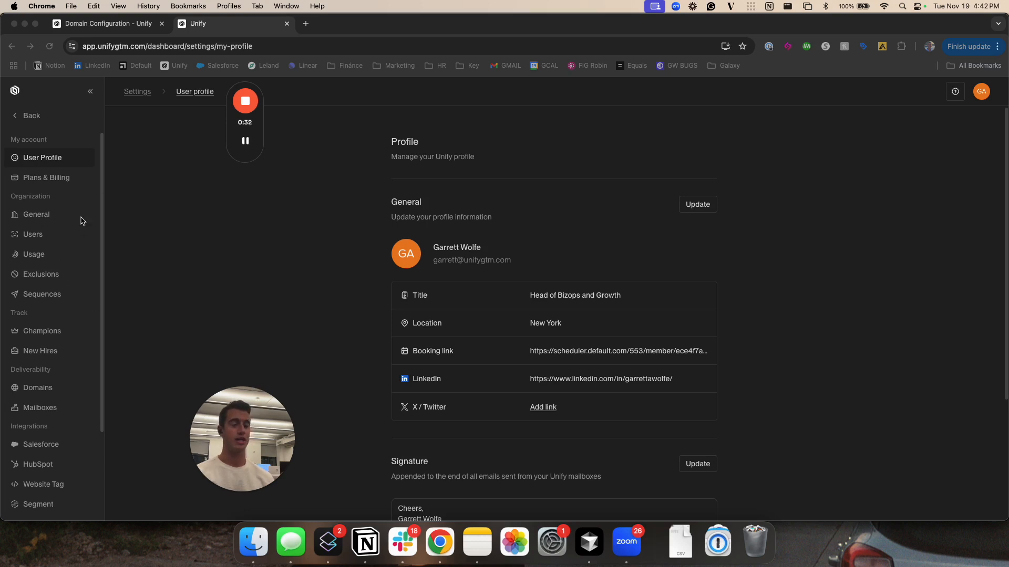
scroll(63, 247, down, 5)
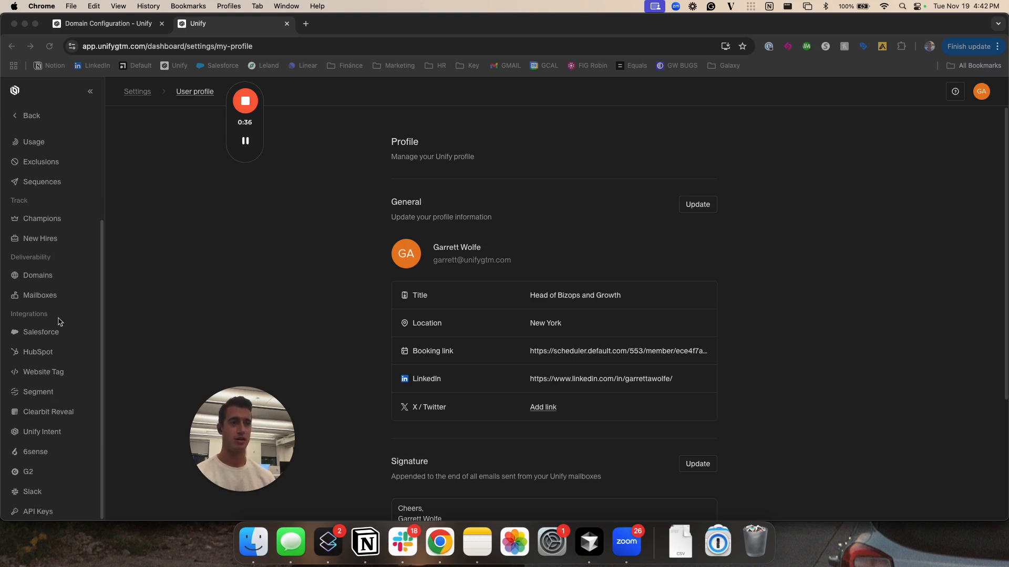
Try to start the Salesforce setup from the integration settings
click(61, 336)
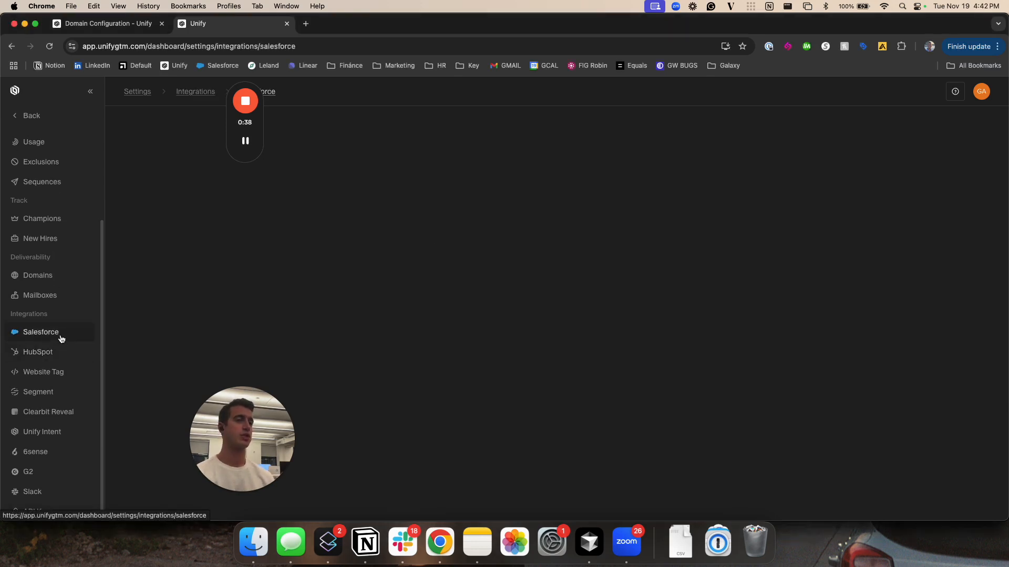
click(578, 381)
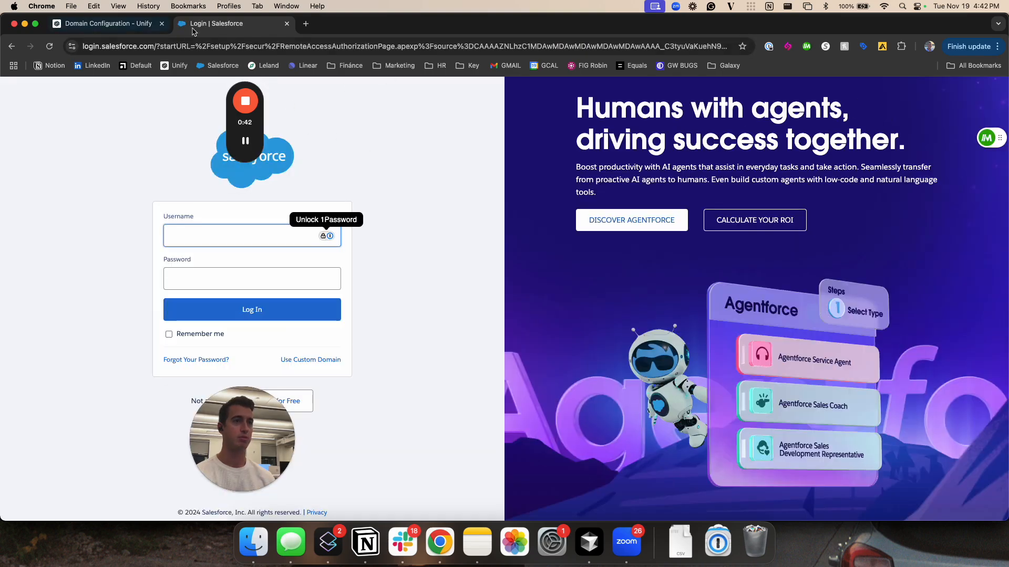
click(287, 24)
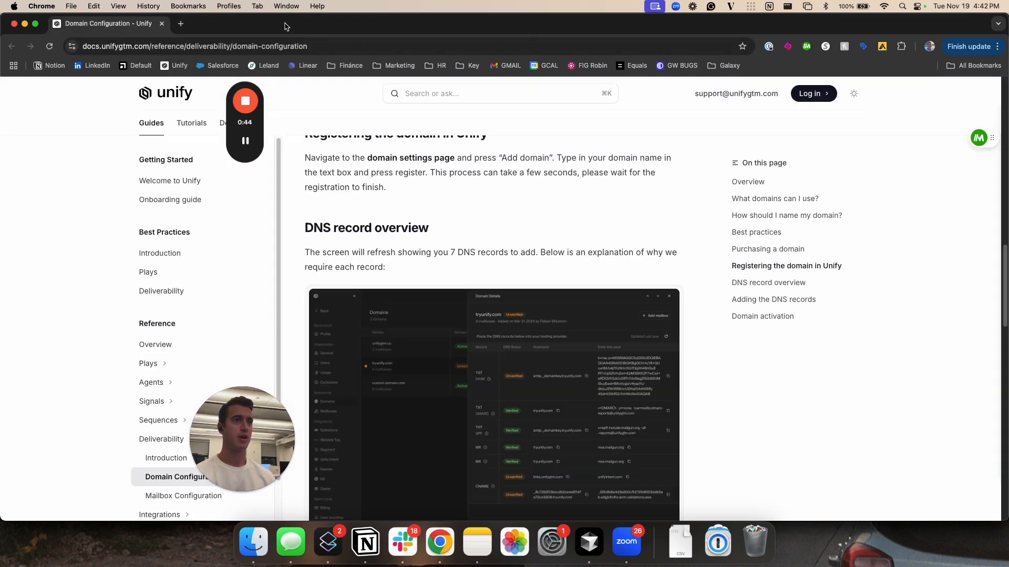
Reopen Unify in a new browser tab and open the HubSpot integration page in its settings
click(182, 23)
click(175, 65)
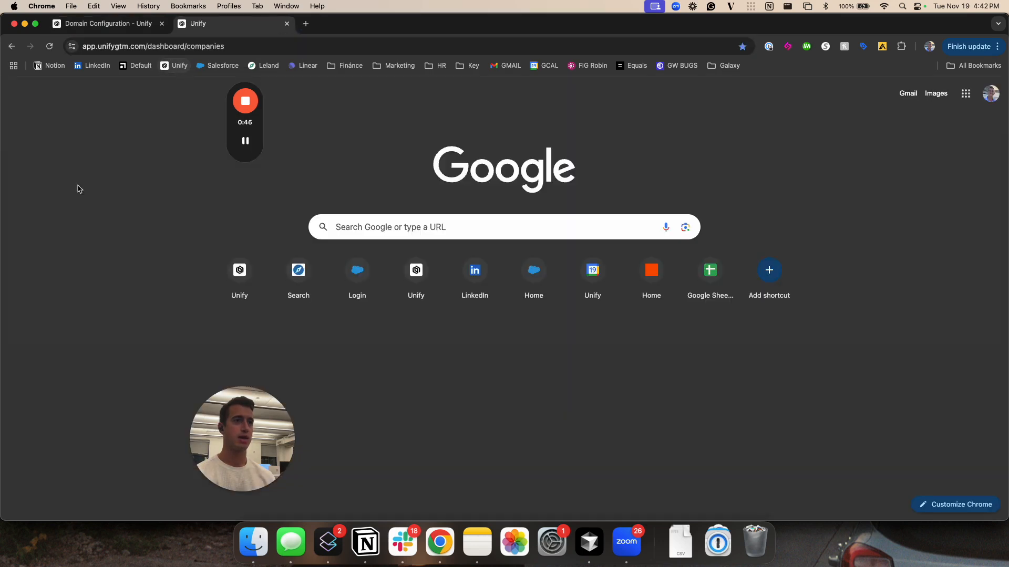
click(42, 484)
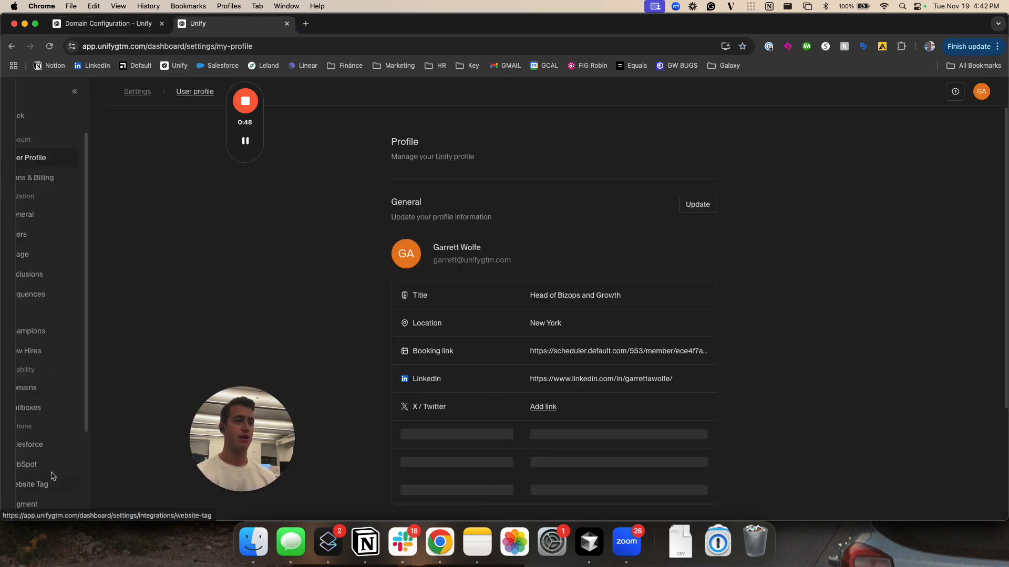
click(47, 357)
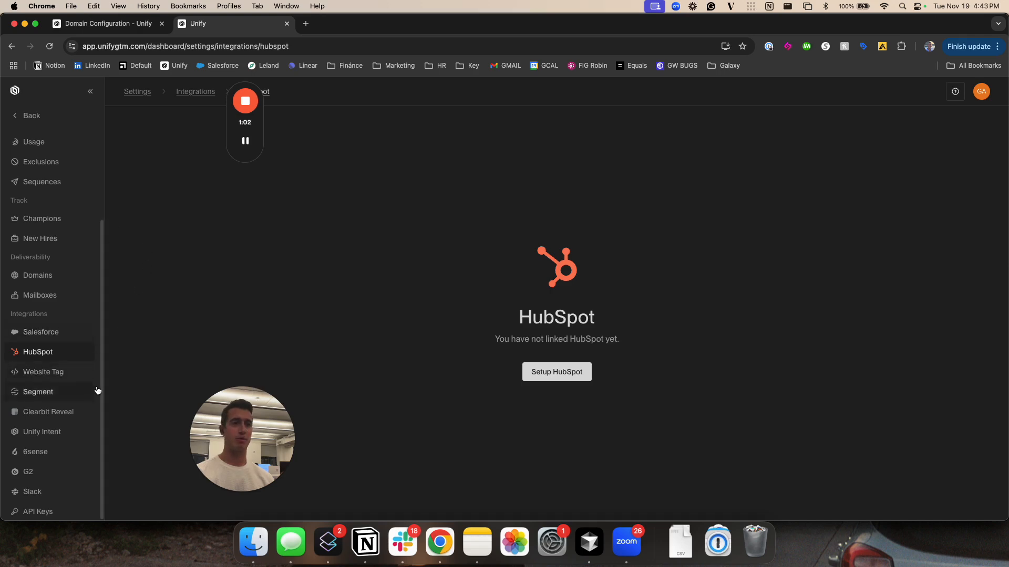
Enable intent data via Unify Reveal in the Unify Intent integration settings
click(60, 433)
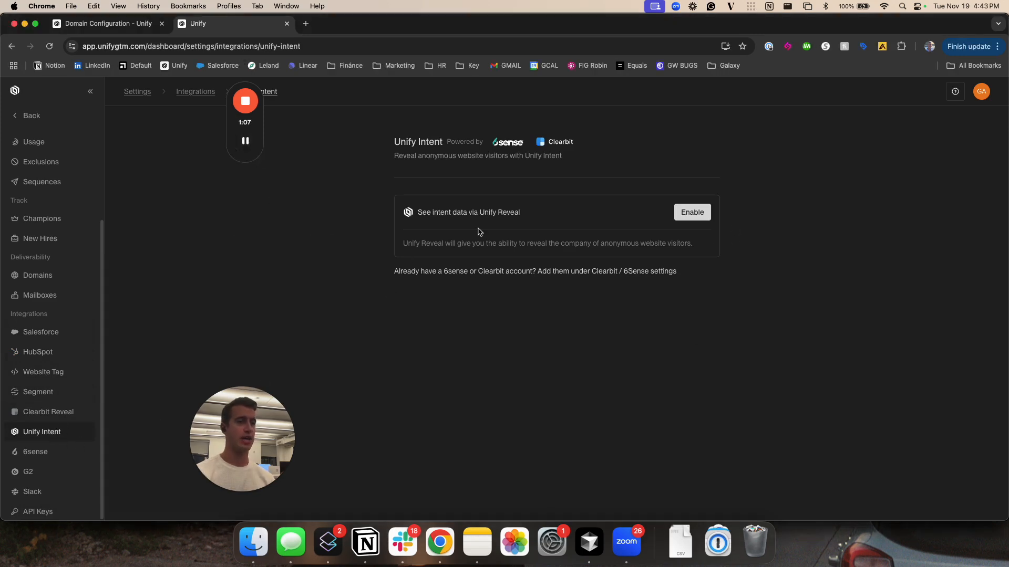
click(682, 215)
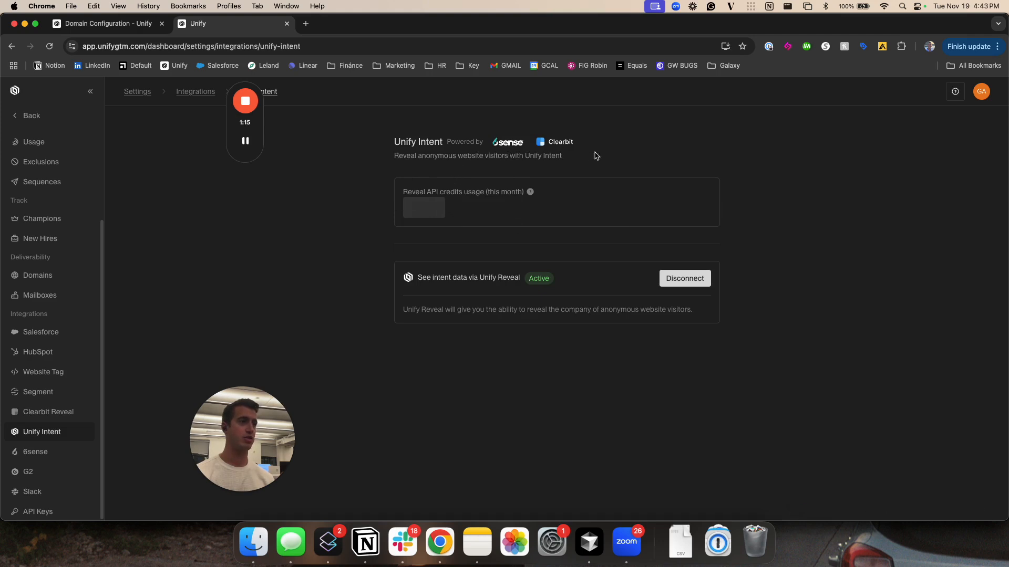
mouse_move(530, 194)
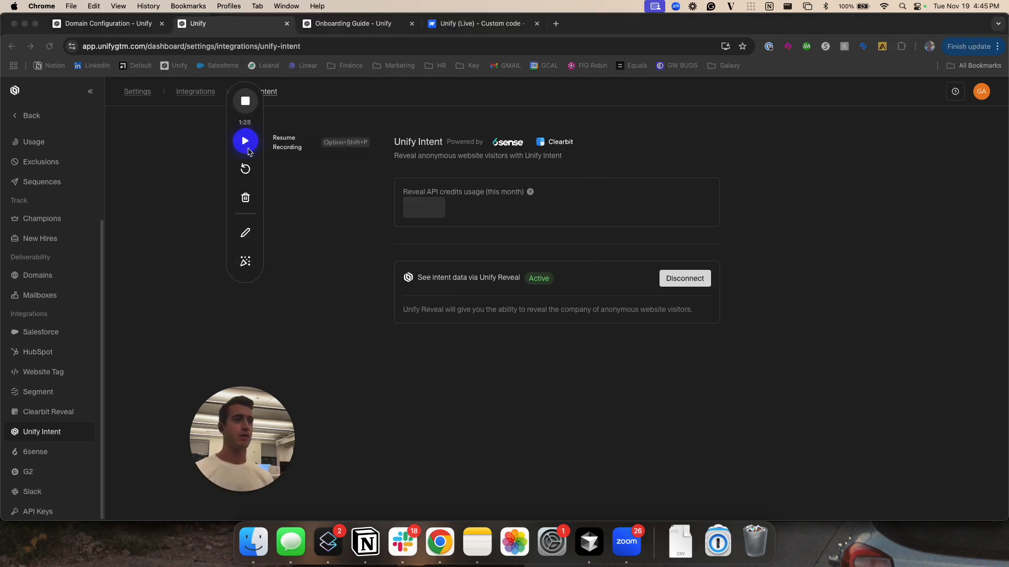
click(246, 140)
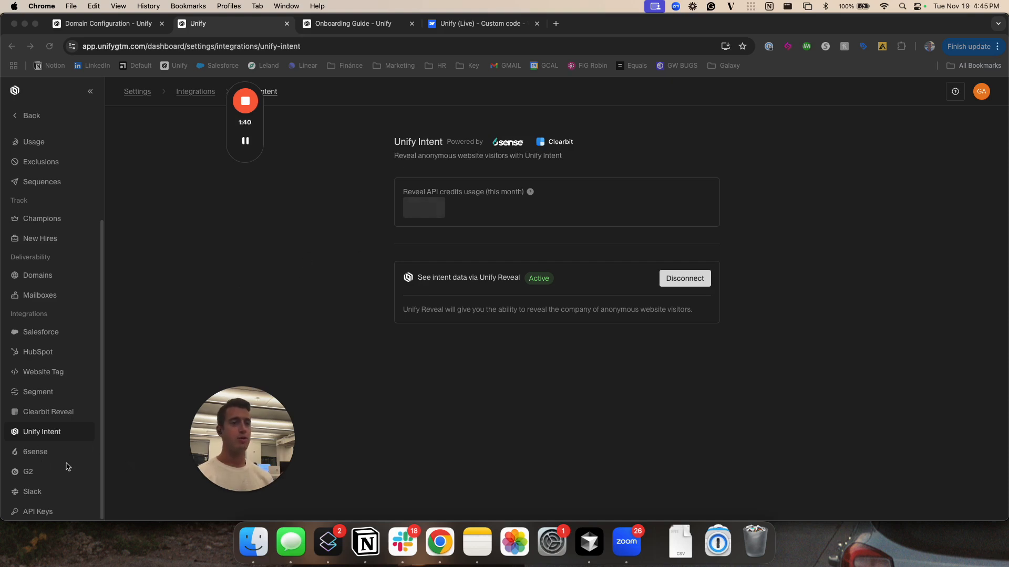
Open the Website Tag integration page, switch to Webflow's custom code settings and examine the head code around the Unify Tag comment
click(43, 372)
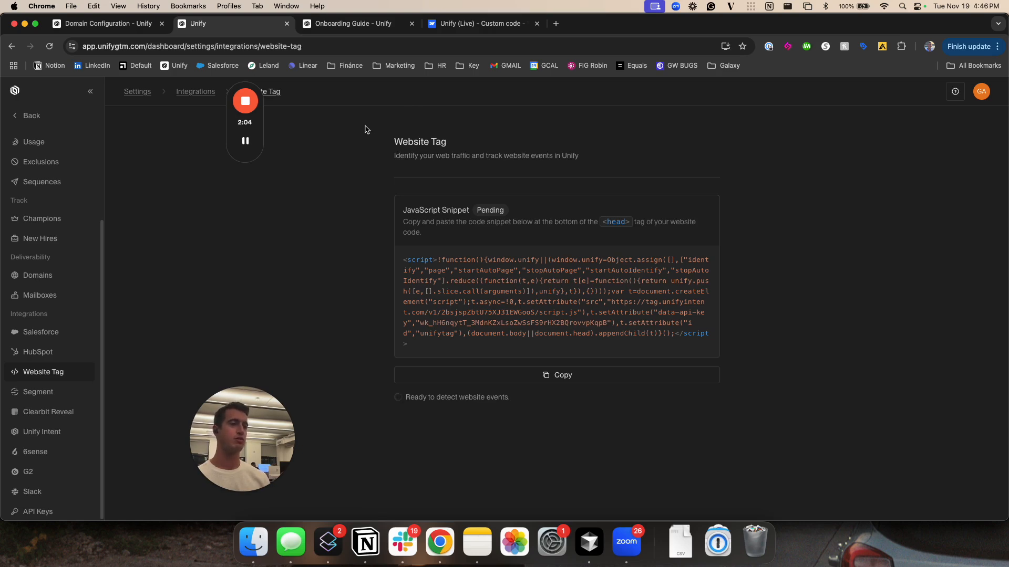
key(super+4)
scroll(159, 227, up, 1)
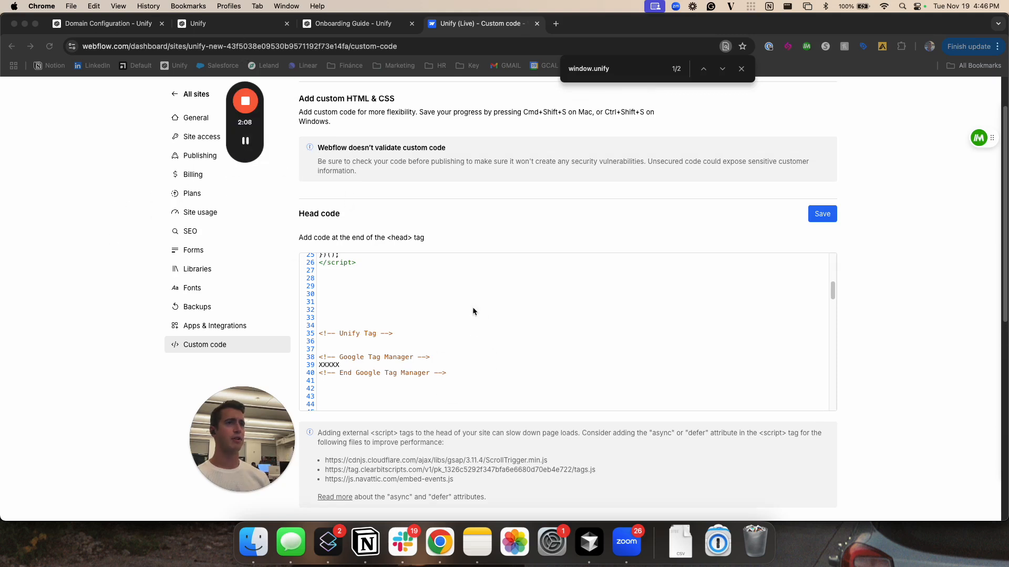
scroll(408, 184, down, 1)
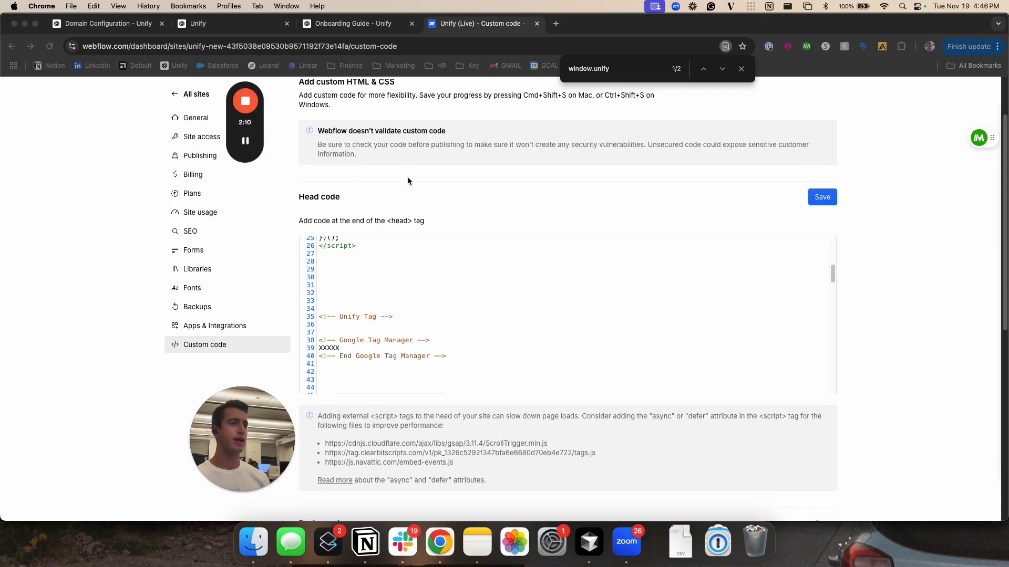
scroll(378, 222, up, 1)
scroll(389, 229, up, 3)
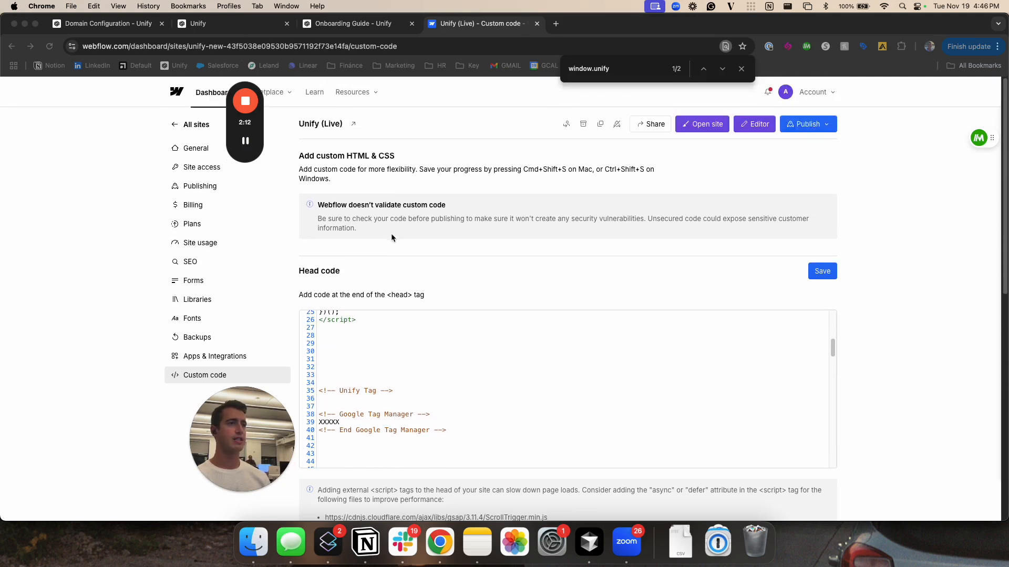
scroll(414, 184, down, 1)
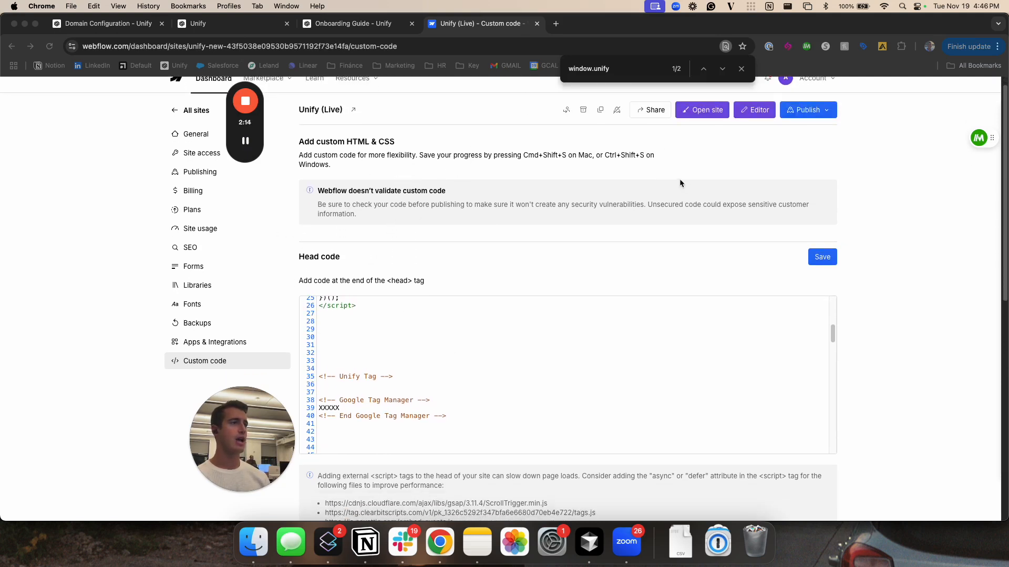
drag(218, 415, 92, 429)
mouse_move(255, 135)
scroll(207, 158, up, 1)
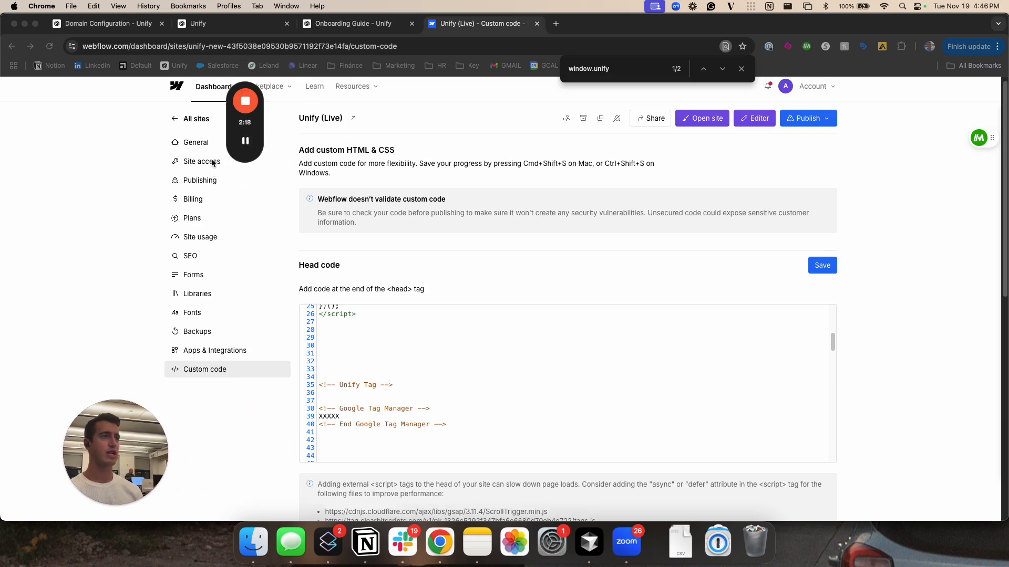
scroll(519, 213, down, 2)
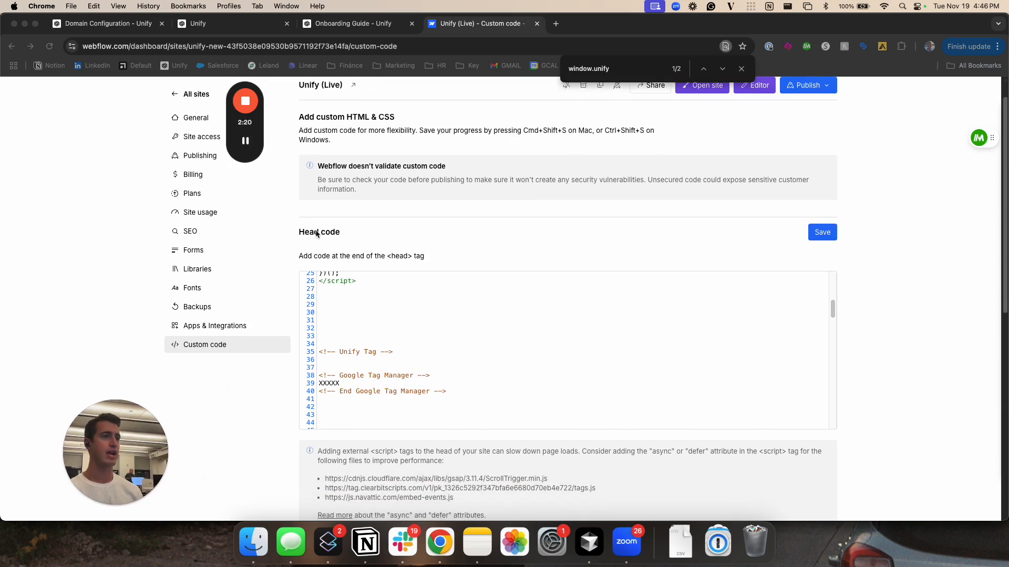
scroll(341, 318, down, 2)
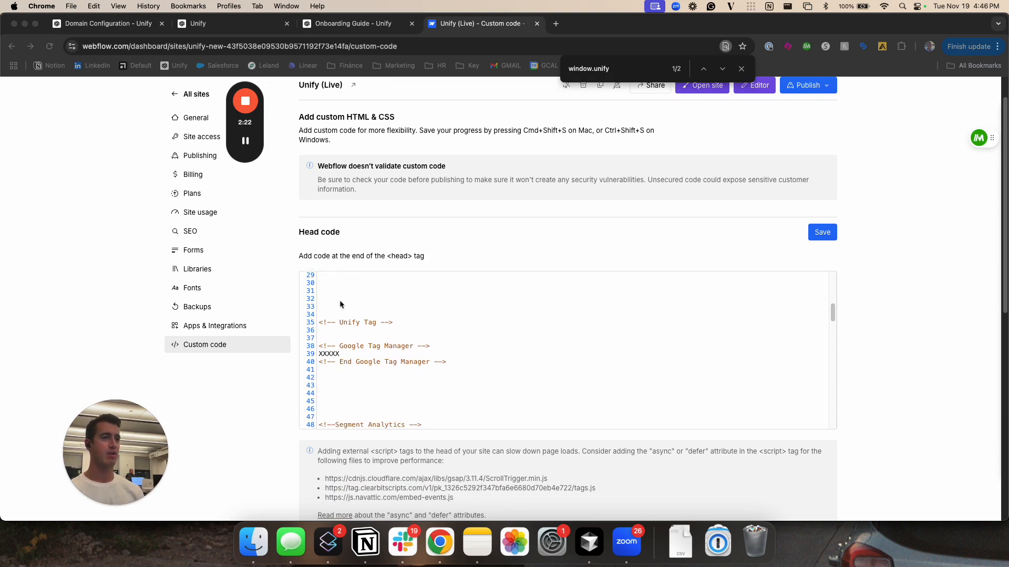
click(410, 306)
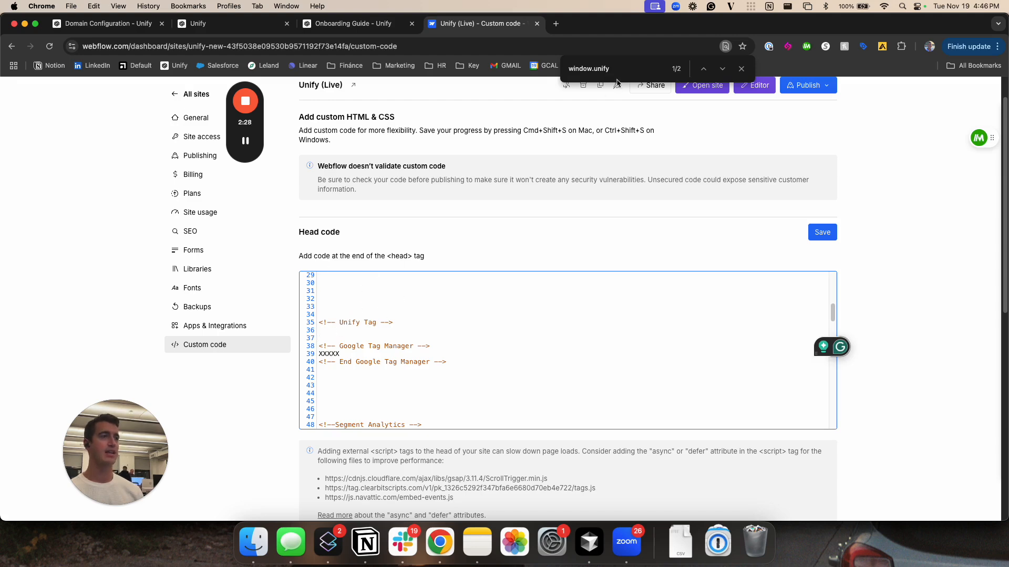
Copy the Website Tag snippet, including its API key, from Unify and paste it below the Unify Tag comment in Webflow's head code
click(337, 24)
click(230, 17)
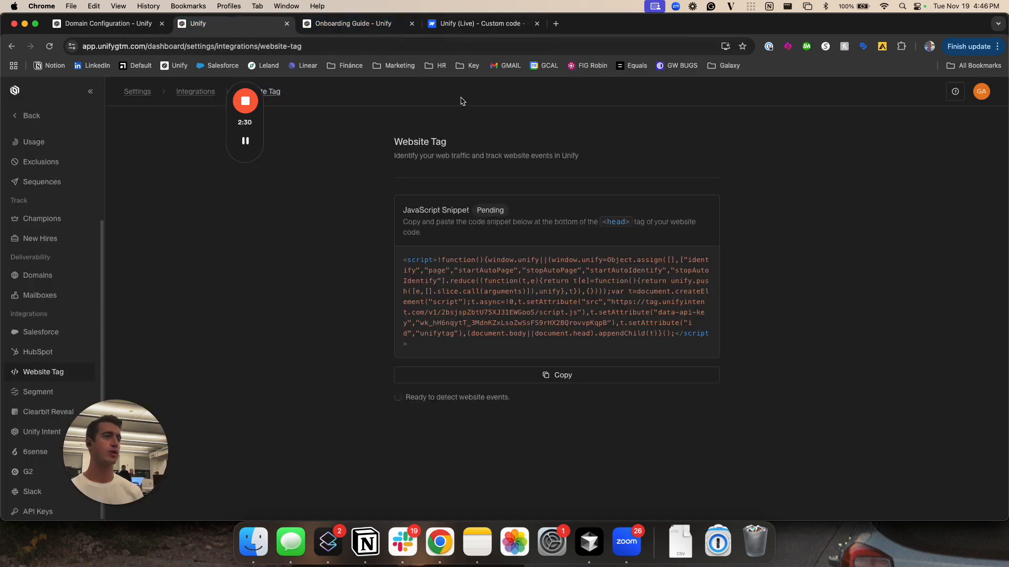
click(545, 375)
click(478, 23)
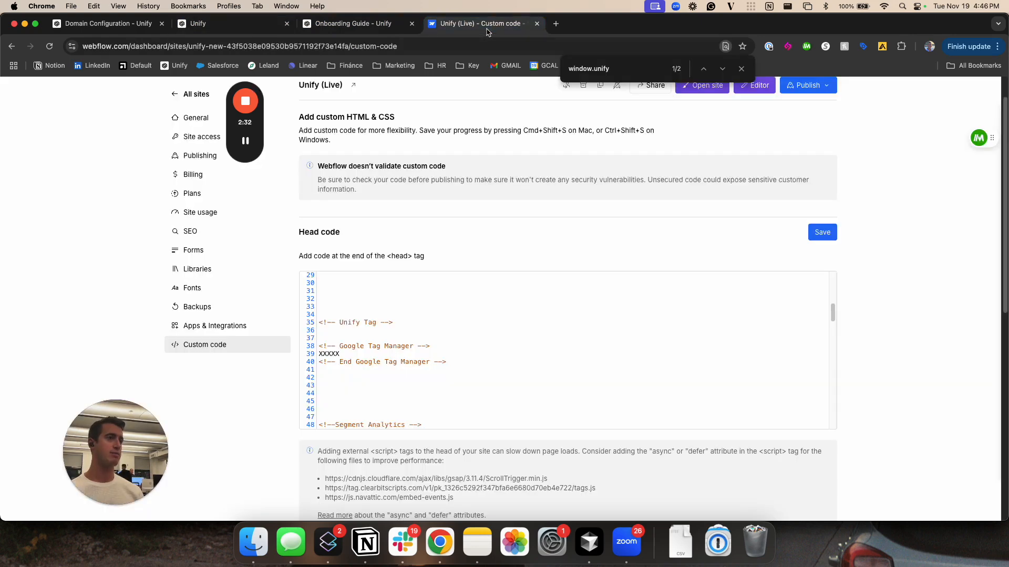
click(390, 346)
key(super+v)
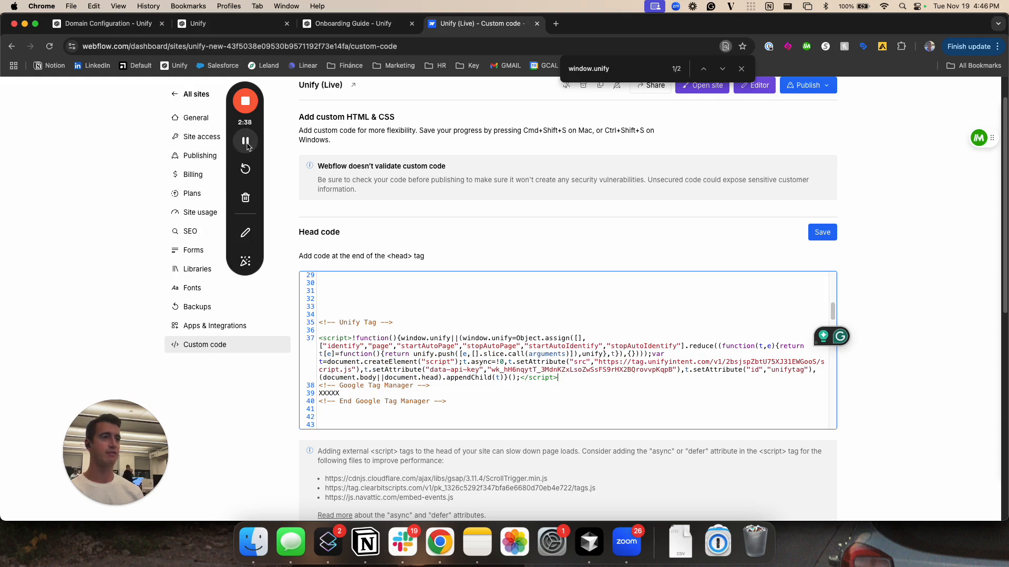
Switch back to Unify's Mailboxes settings and start connecting a new mailbox with Google Workspace as the email provider
click(257, 26)
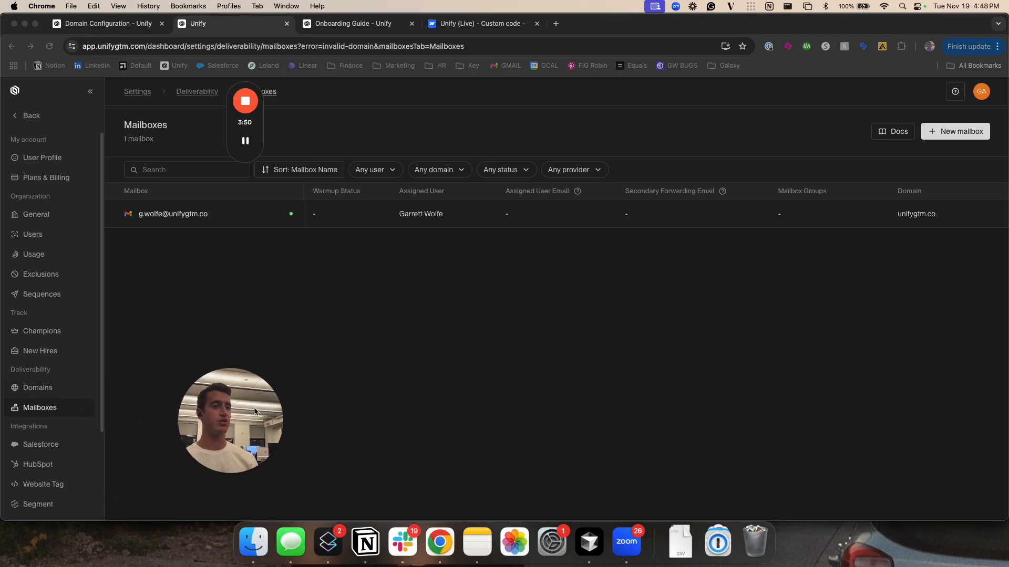
drag(214, 409, 193, 440)
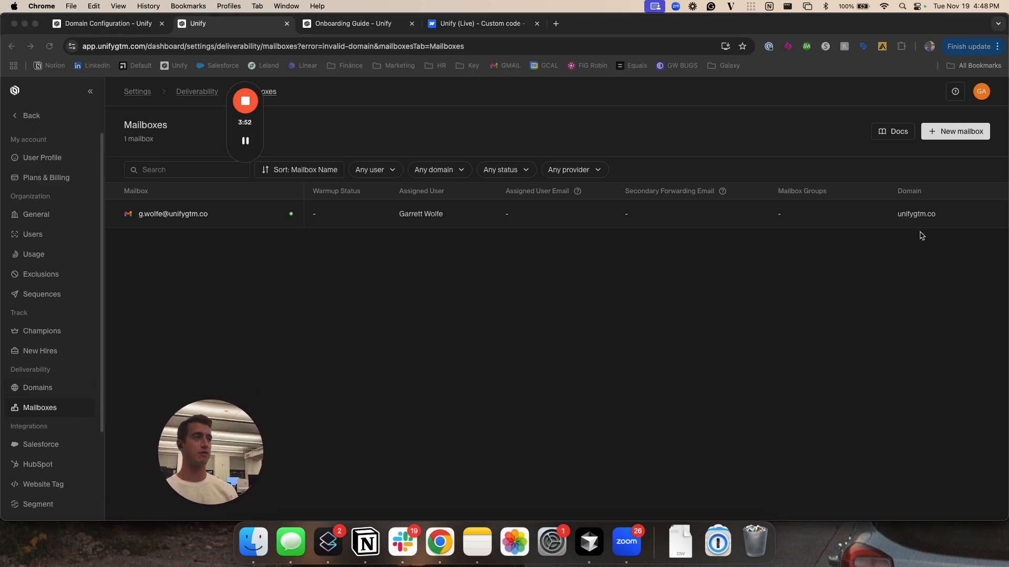
click(853, 289)
click(959, 138)
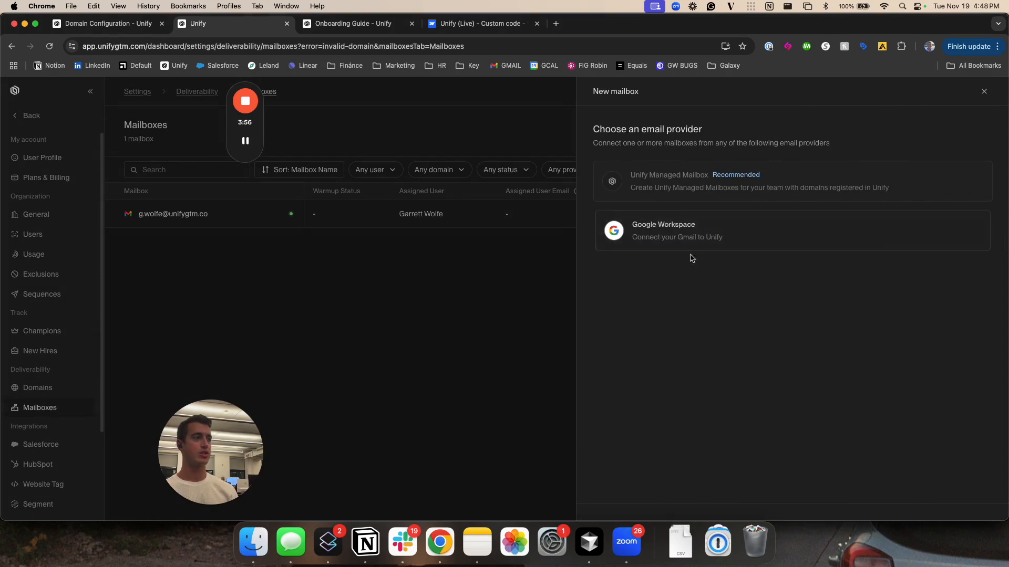
click(689, 232)
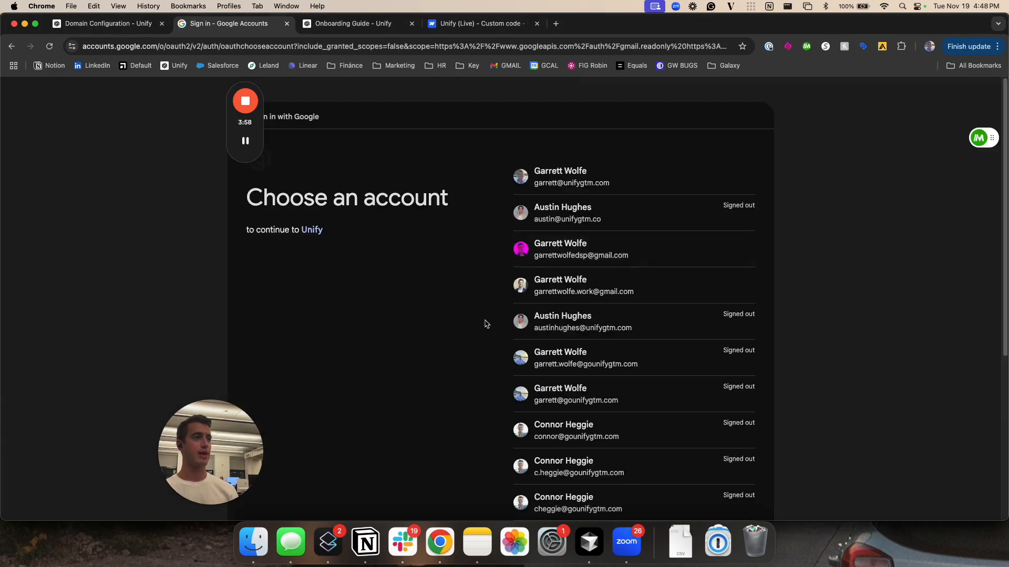
Sign in with another Google account by entering the mailbox's email address, unlocking 1Password and filling in the saved account password
scroll(482, 320, down, 5)
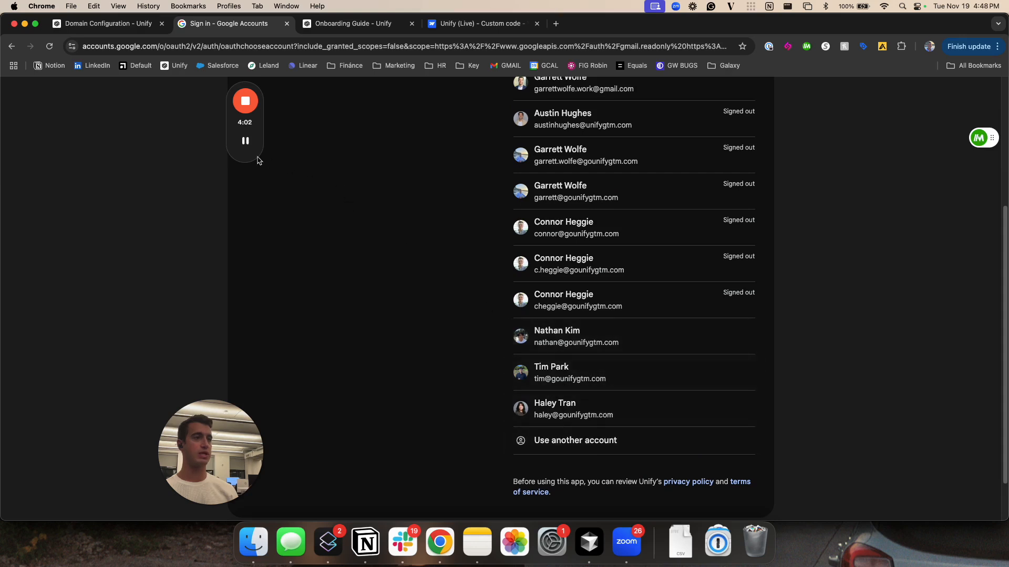
scroll(408, 389, down, 2)
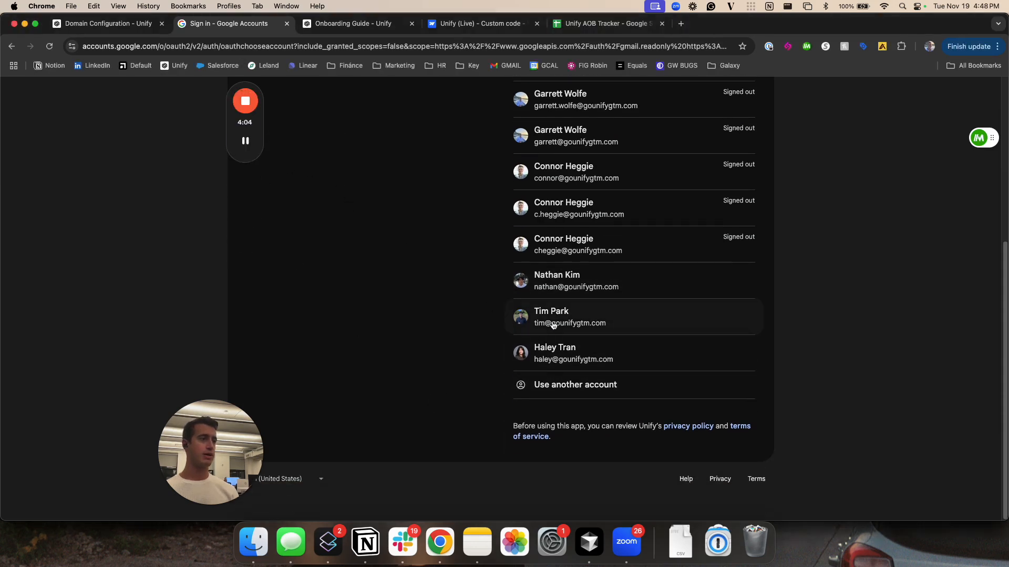
click(576, 386)
key(super+v)
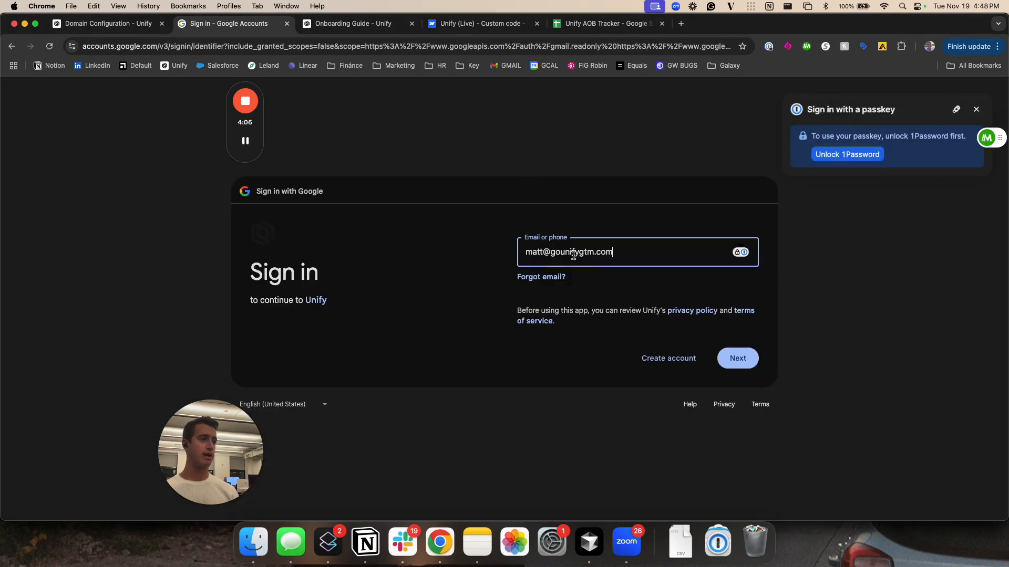
key(Return)
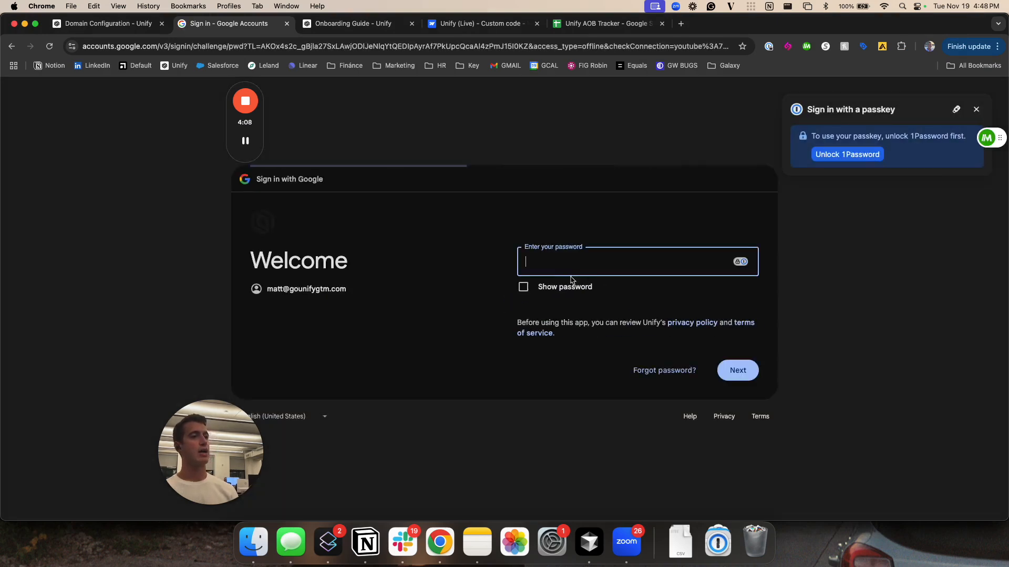
click(824, 156)
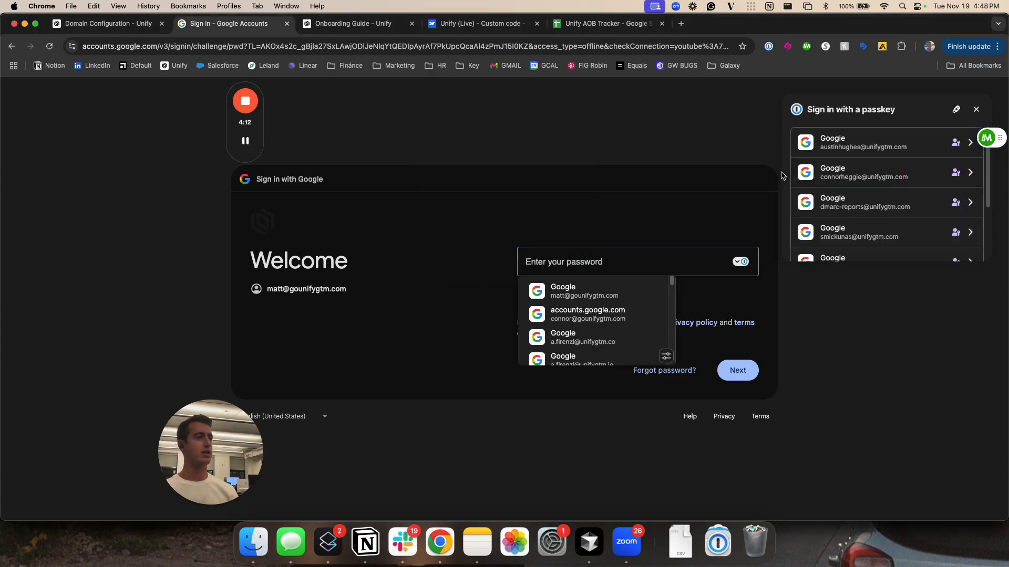
click(588, 303)
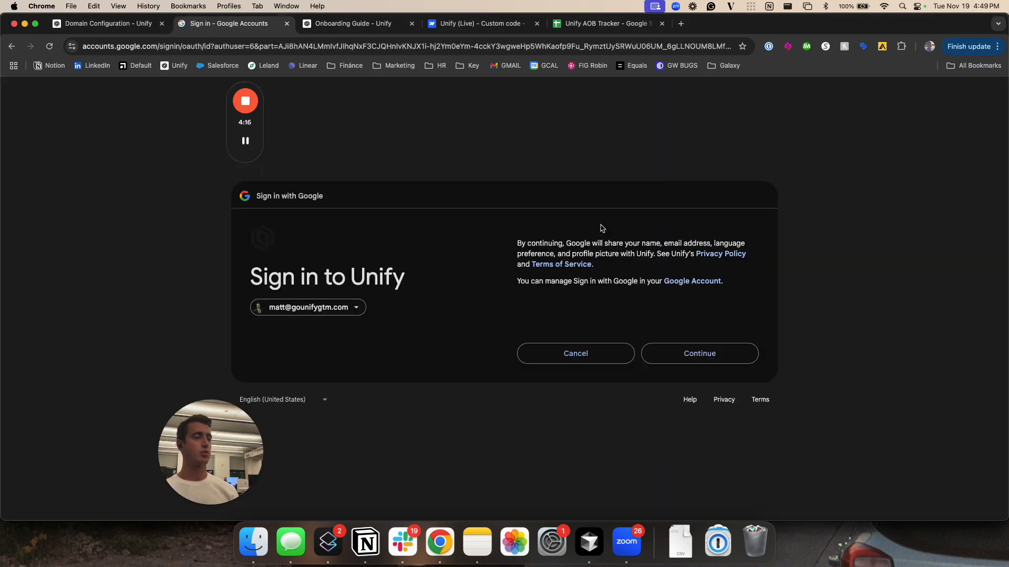
Continue signing in to Unify and grant it all requested Google access, including viewing messages and settings and sending email
click(694, 357)
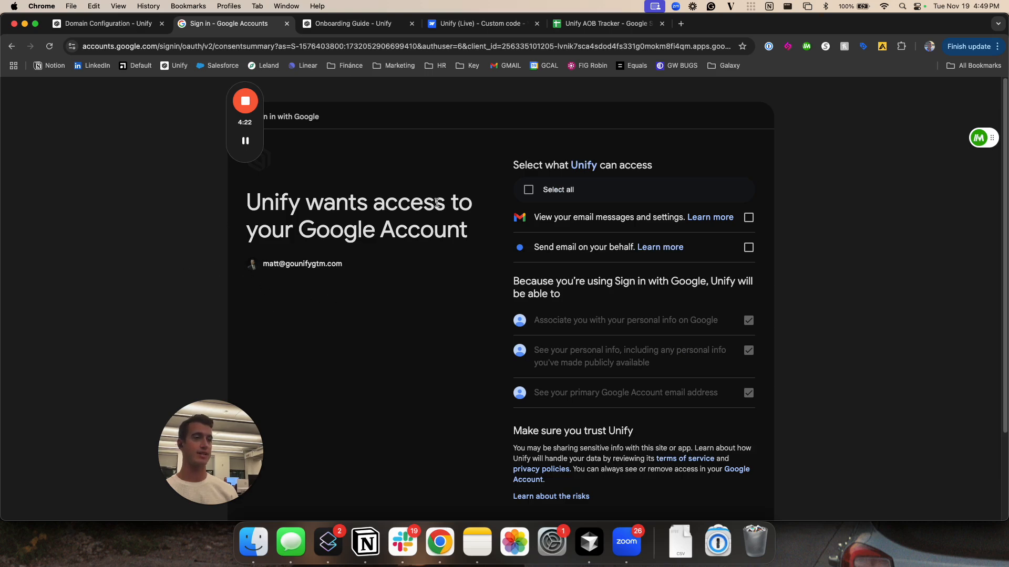
click(528, 193)
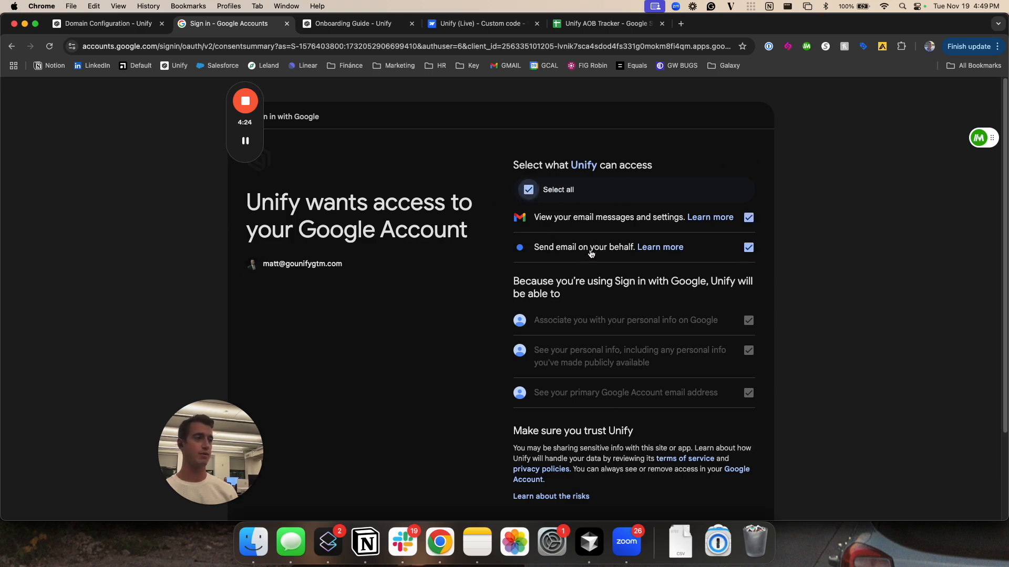
scroll(530, 247, down, 3)
click(702, 460)
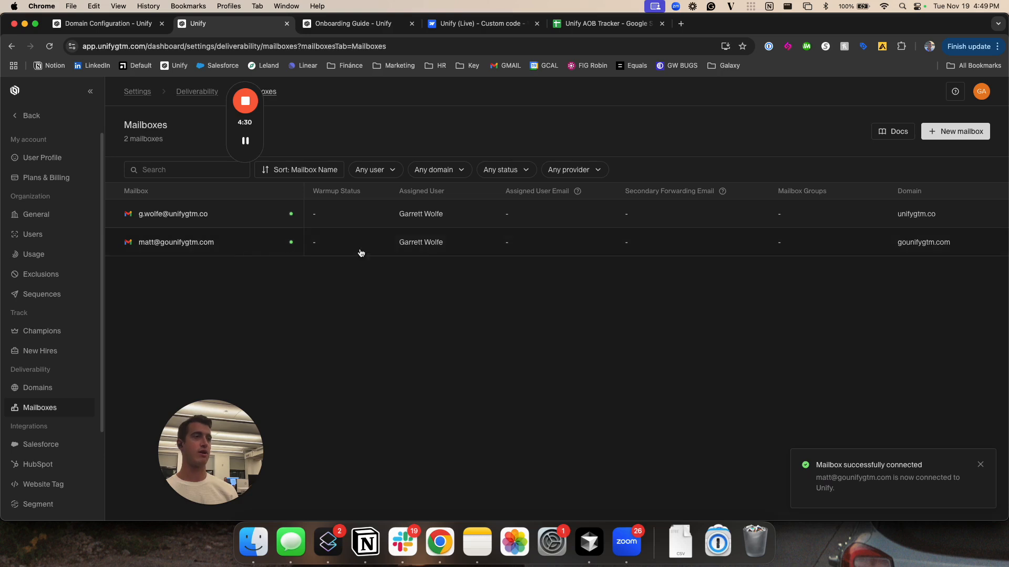
Open the details of the gounifygtm.com mailbox, review the available assigned users and close the details without changing the assignment
click(525, 247)
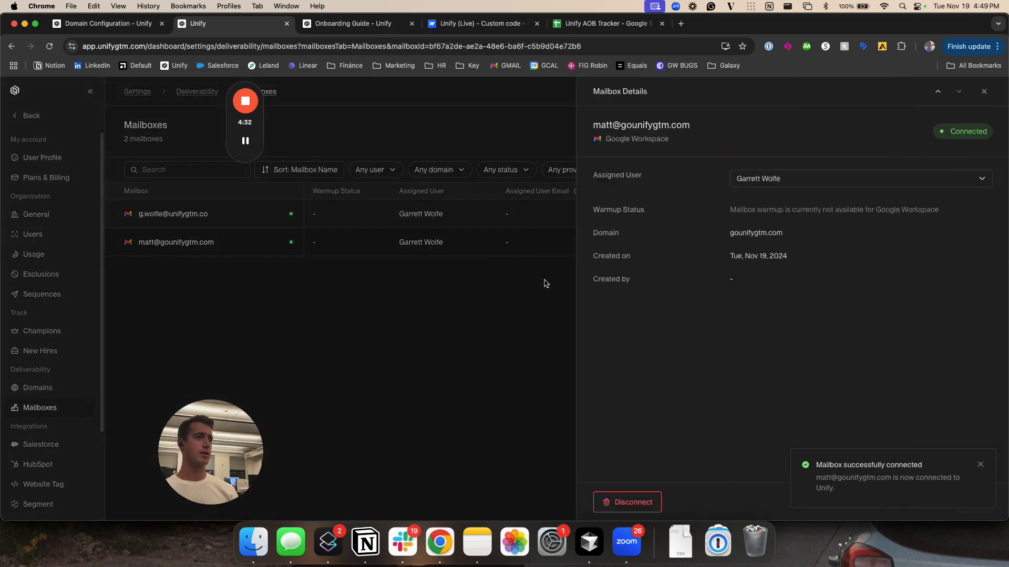
click(181, 258)
click(521, 251)
click(809, 179)
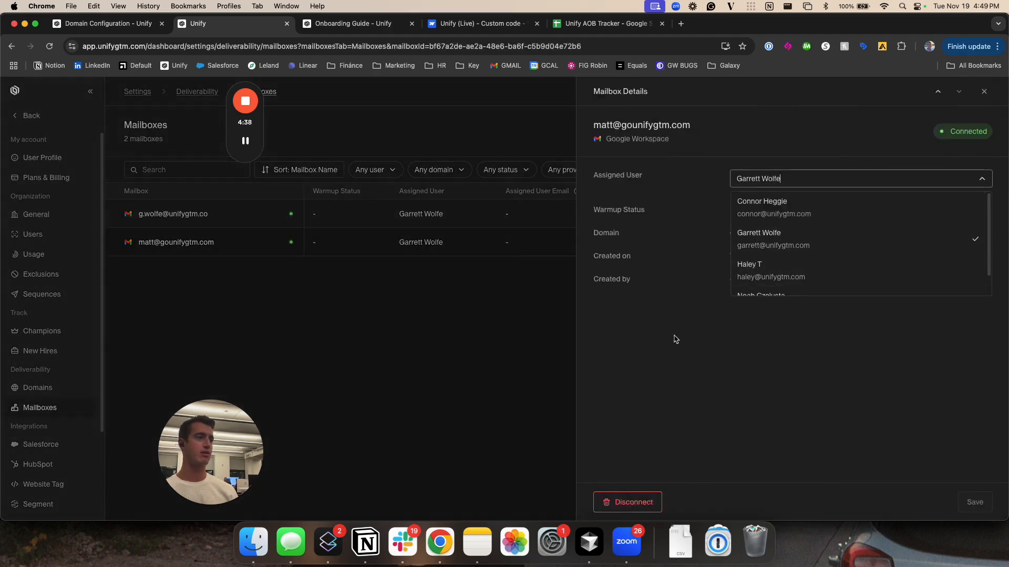
click(669, 359)
click(492, 339)
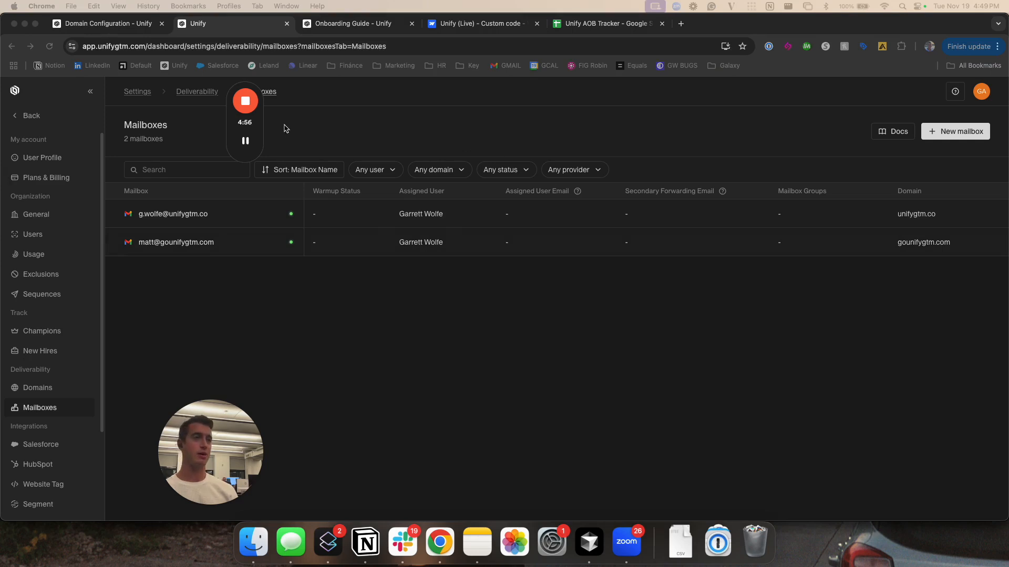
click(246, 141)
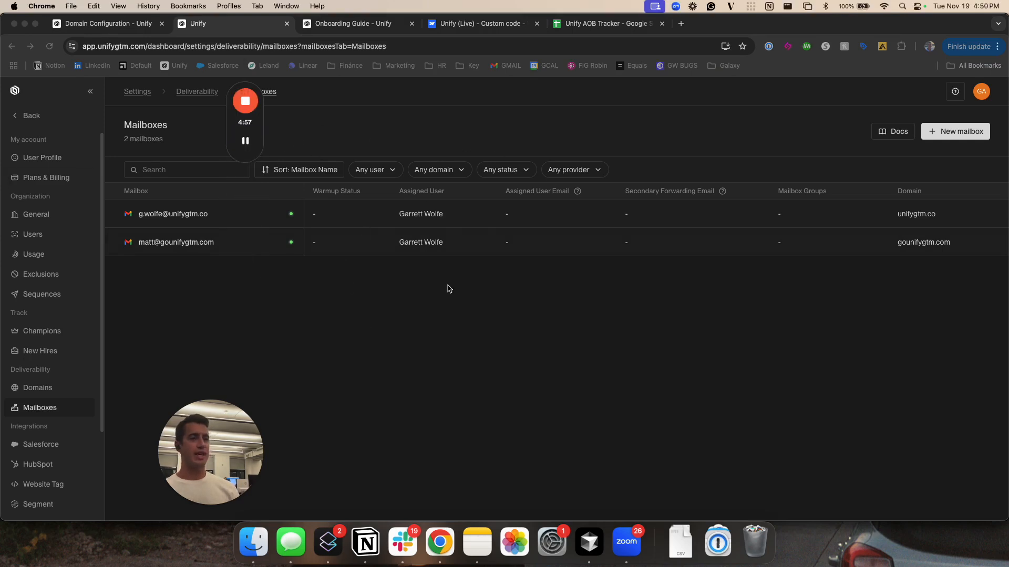
click(354, 330)
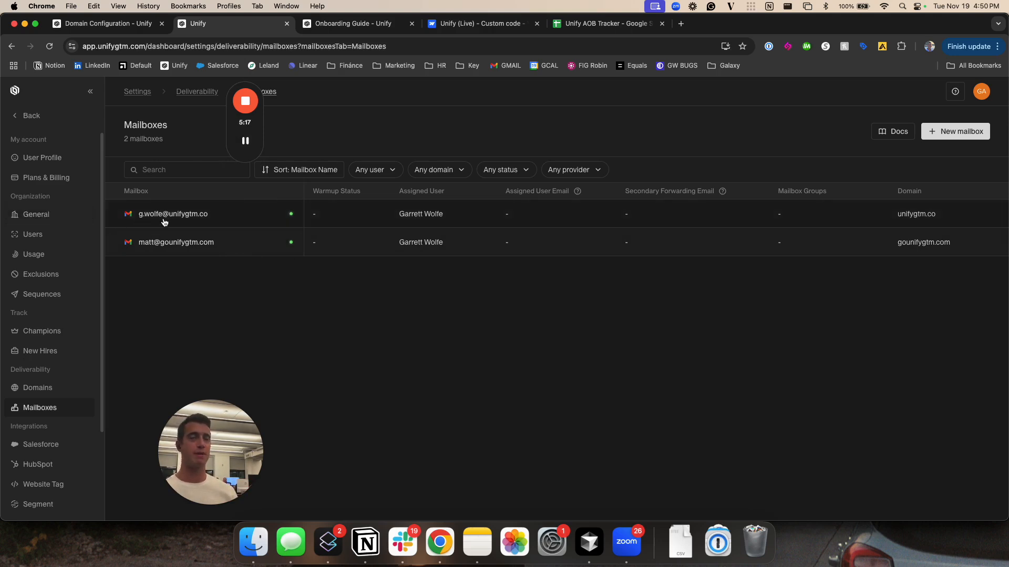
Open the Plans & Billing settings and examine the current plan's credit, user and mailbox allowances and the payment method section
click(67, 181)
scroll(422, 236, down, 3)
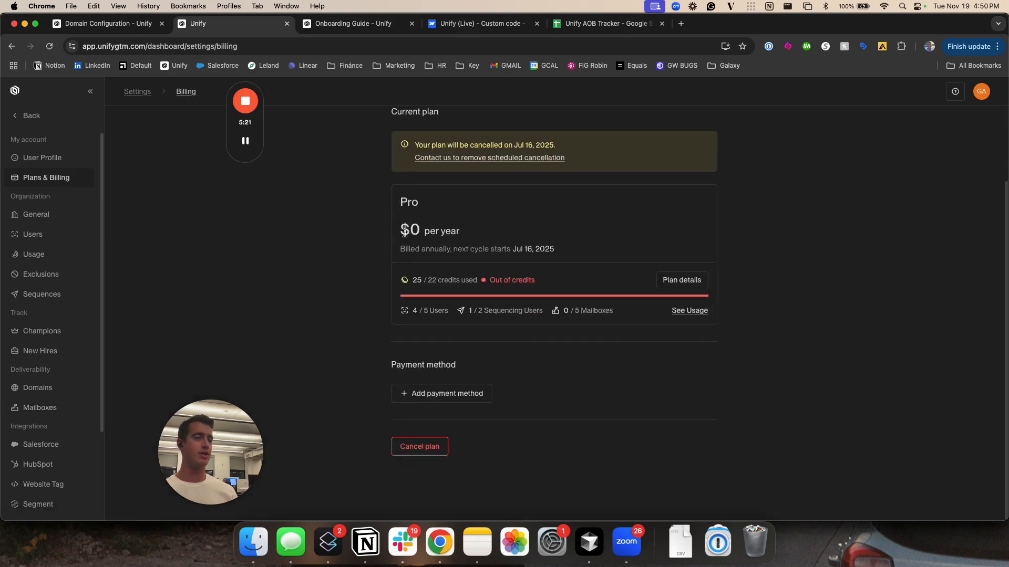
scroll(326, 367, up, 3)
scroll(472, 383, down, 3)
scroll(464, 408, up, 3)
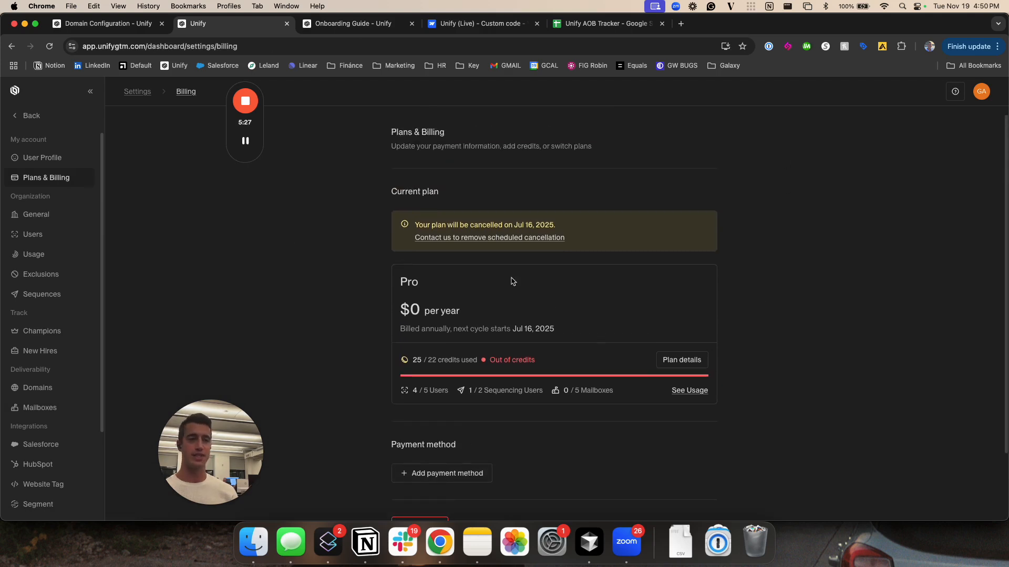
scroll(523, 292, down, 1)
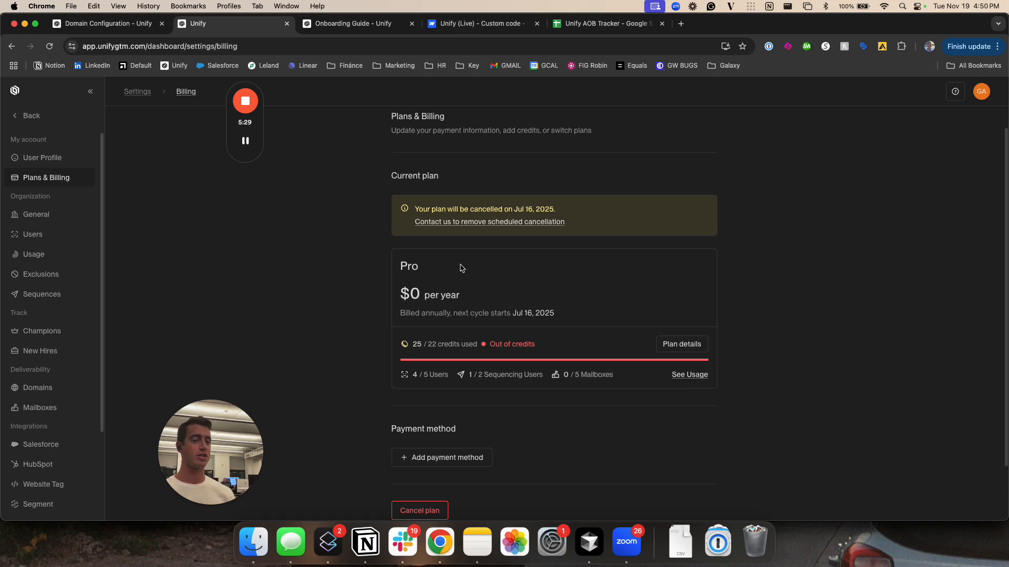